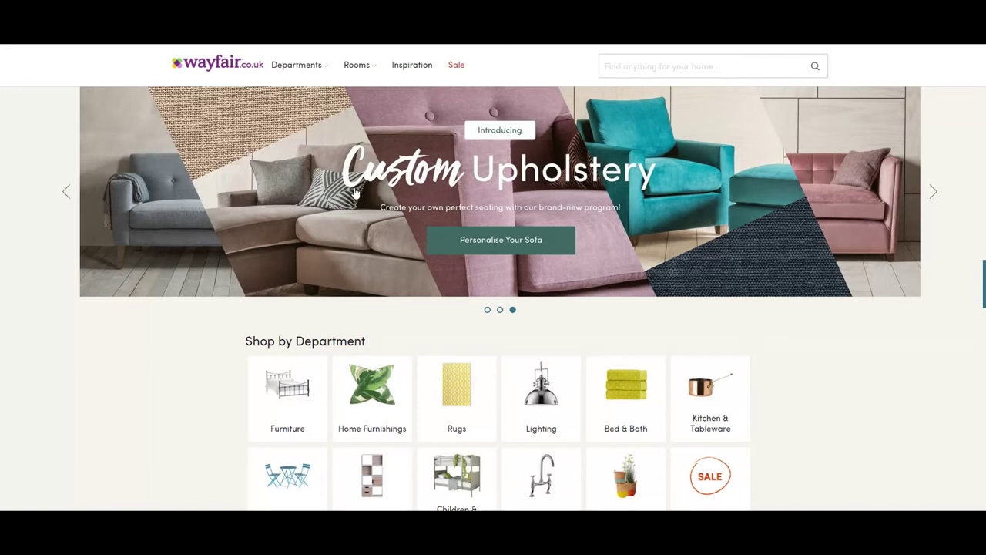
- Scroll the Wayfair.co.uk homepage past Clearance Sale, Limited-Time Deals and Shop By Style to the footer
{"action": "scroll", "coordinate": [358, 195], "scroll_direction": "down", "scroll_amount": 1}
{"action": "scroll", "coordinate": [359, 195], "scroll_direction": "down", "scroll_amount": 1}
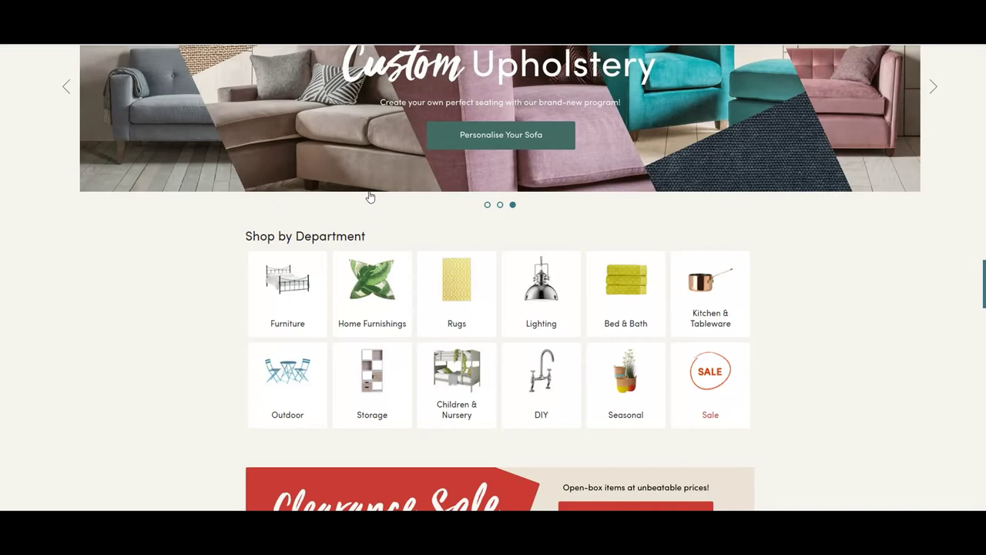
{"action": "scroll", "coordinate": [370, 196], "scroll_direction": "down", "scroll_amount": 1}
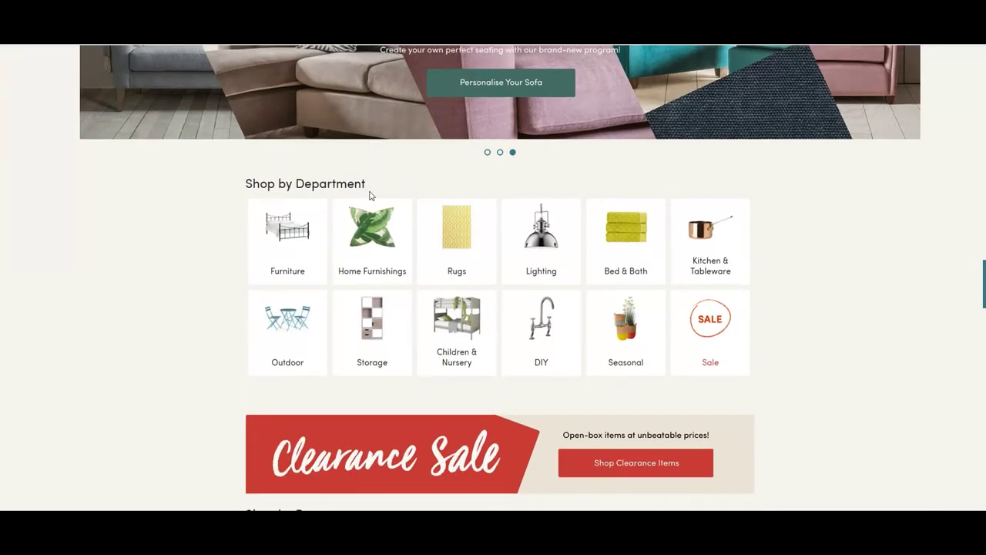
{"action": "scroll", "coordinate": [370, 194], "scroll_direction": "down", "scroll_amount": 5}
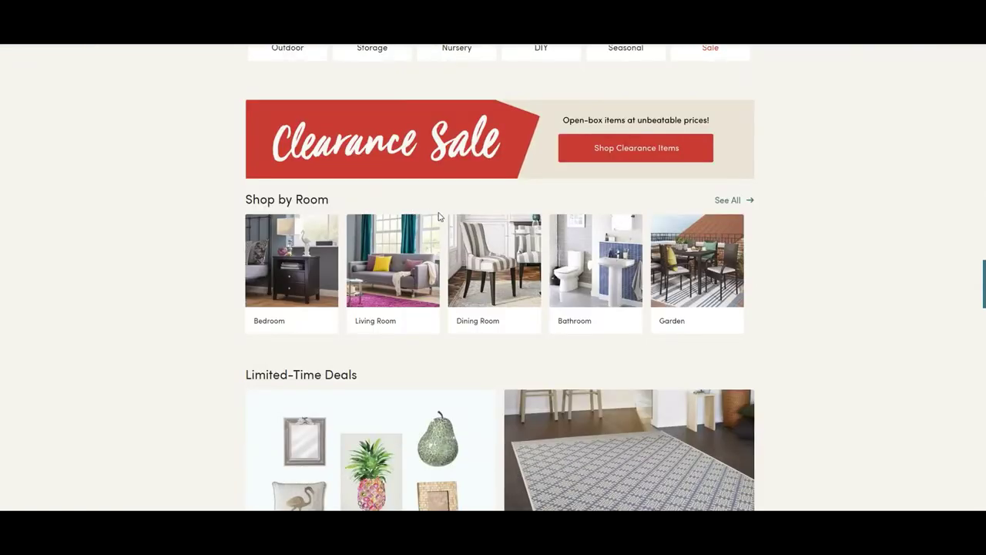
{"action": "scroll", "coordinate": [451, 223], "scroll_direction": "down", "scroll_amount": 1}
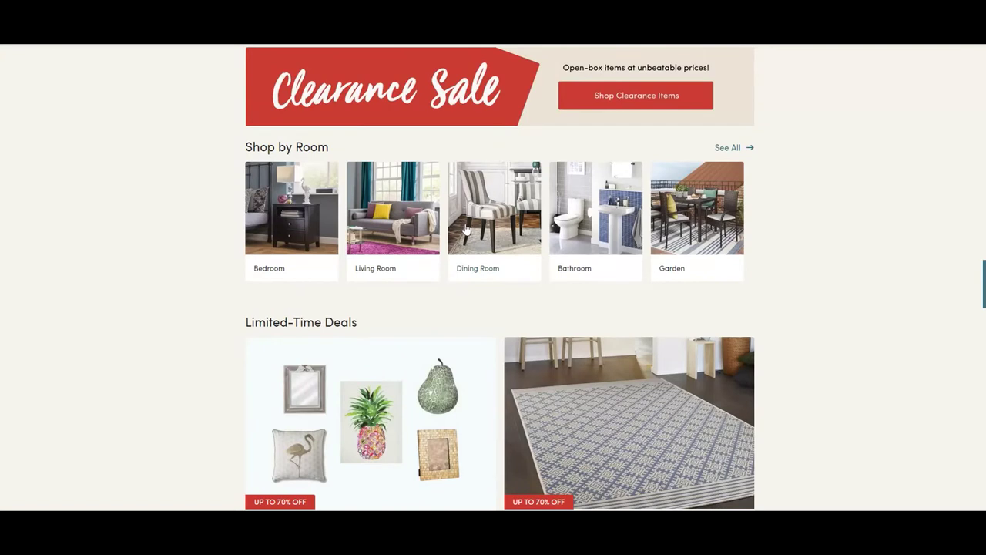
{"action": "scroll", "coordinate": [472, 226], "scroll_direction": "down", "scroll_amount": 2}
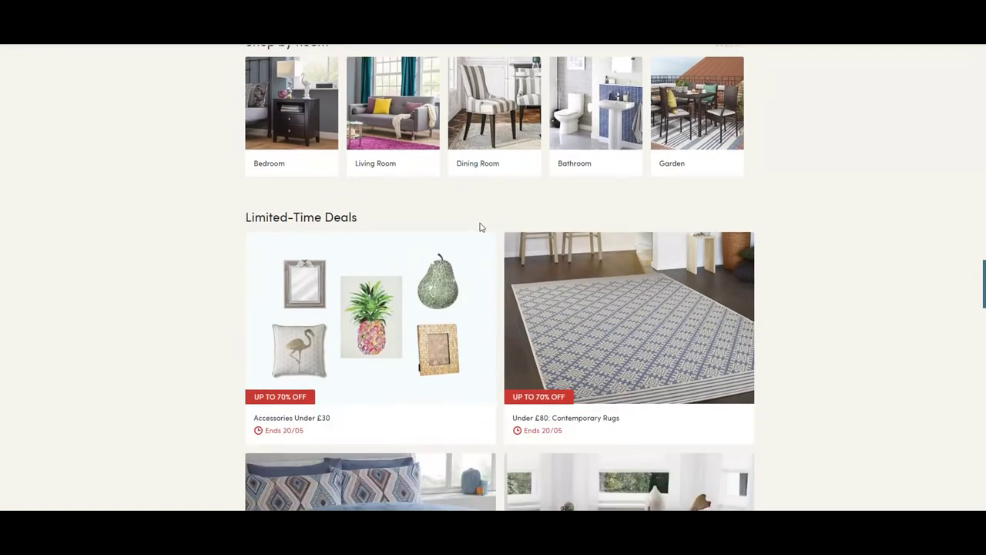
{"action": "scroll", "coordinate": [479, 227], "scroll_direction": "down", "scroll_amount": 2}
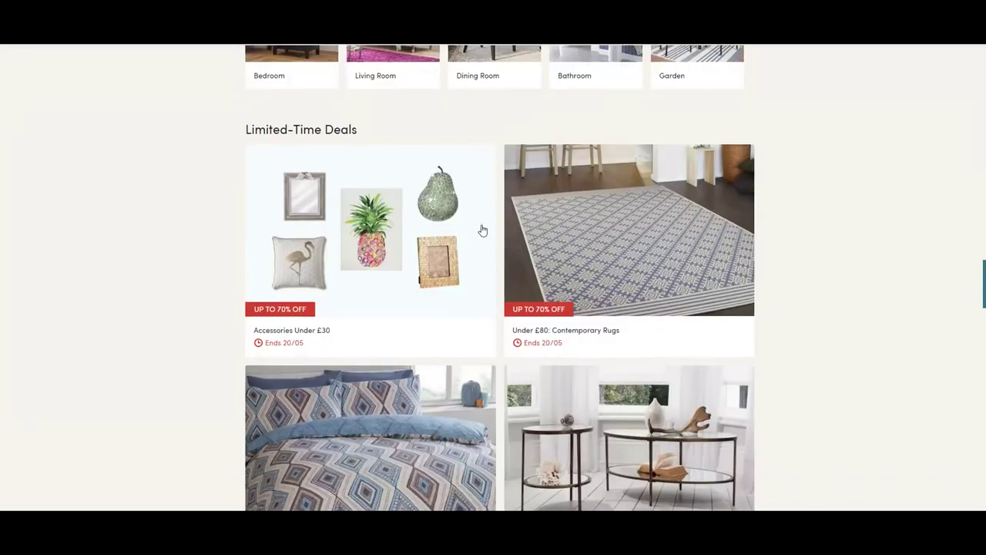
{"action": "scroll", "coordinate": [487, 233], "scroll_direction": "down", "scroll_amount": 2}
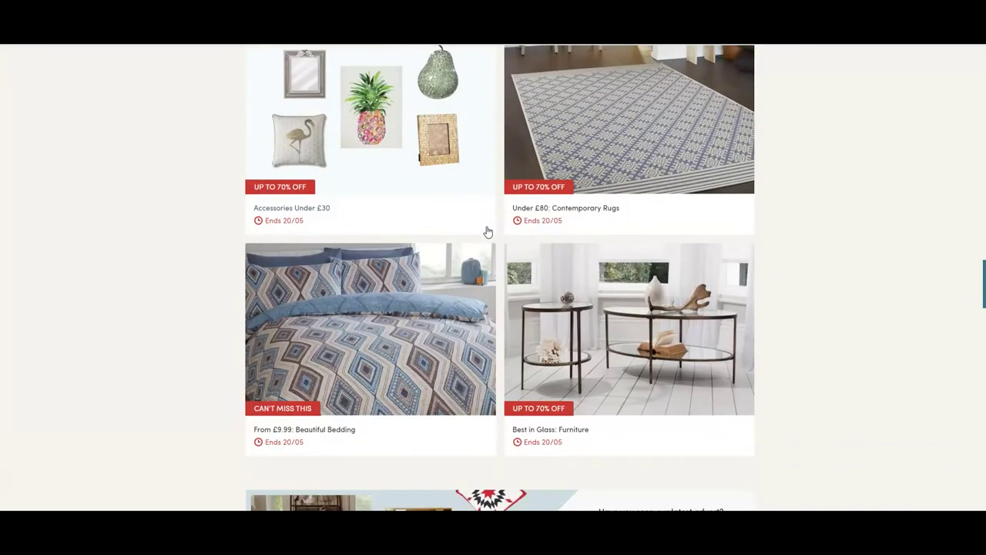
{"action": "scroll", "coordinate": [488, 232], "scroll_direction": "down", "scroll_amount": 3}
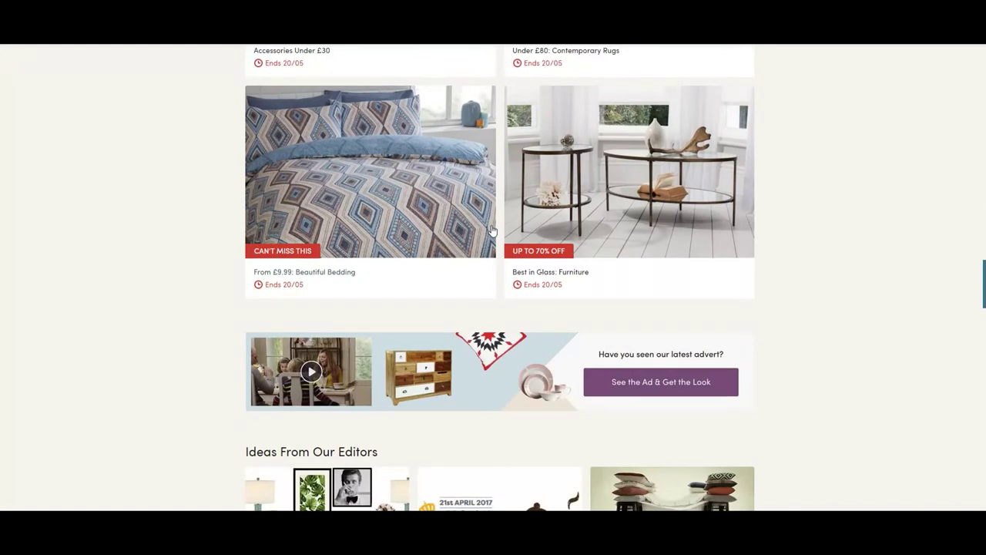
{"action": "scroll", "coordinate": [492, 229], "scroll_direction": "down", "scroll_amount": 2}
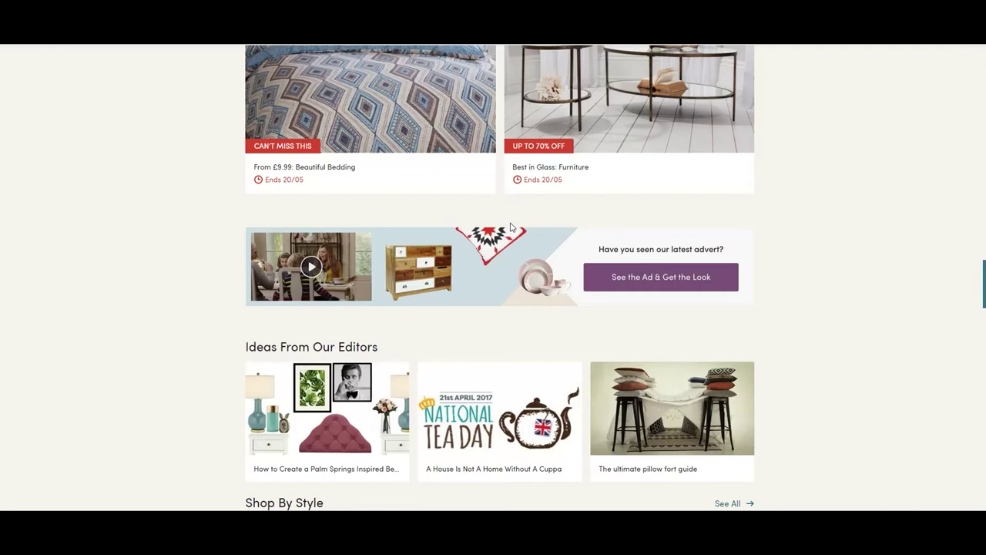
{"action": "scroll", "coordinate": [513, 226], "scroll_direction": "down", "scroll_amount": 3}
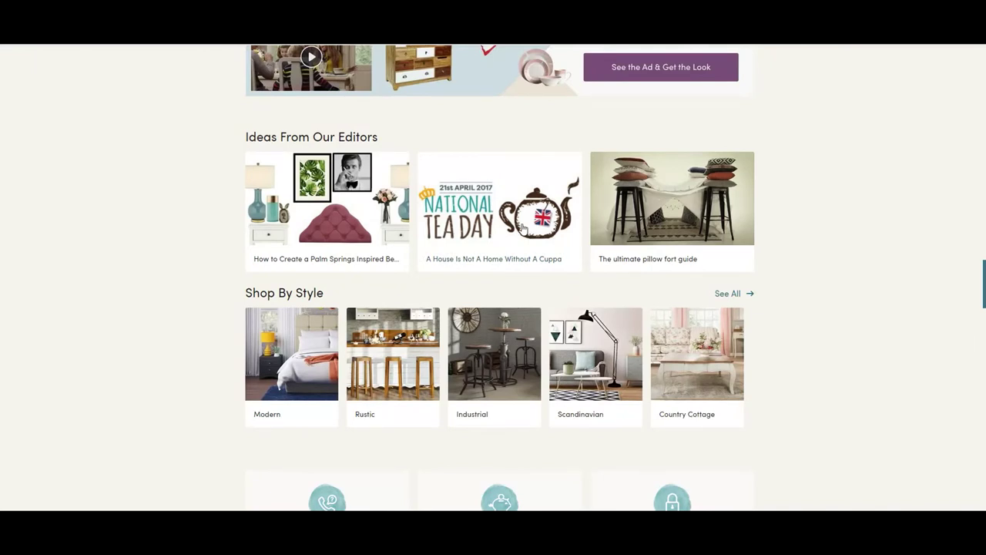
{"action": "scroll", "coordinate": [552, 223], "scroll_direction": "down", "scroll_amount": 2}
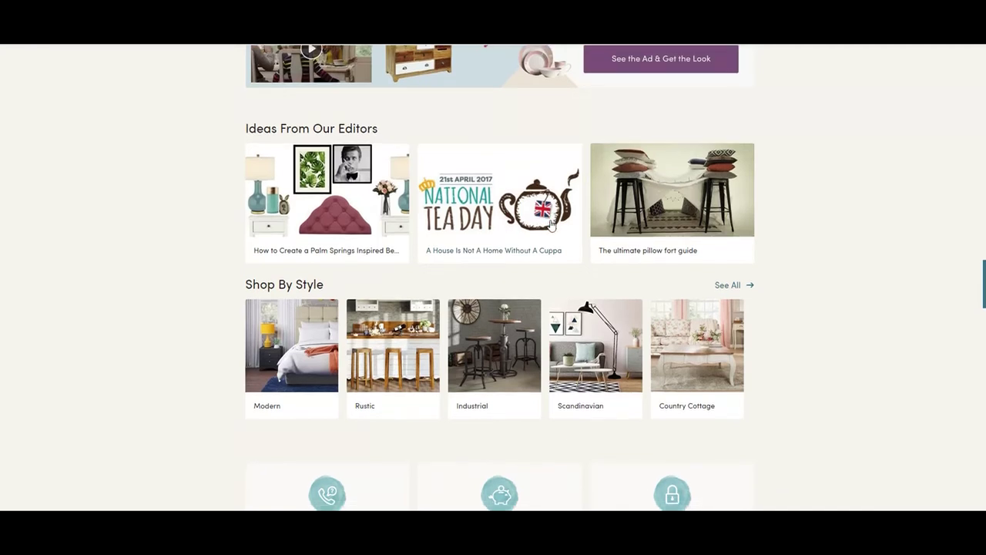
{"action": "scroll", "coordinate": [552, 223], "scroll_direction": "down", "scroll_amount": 3}
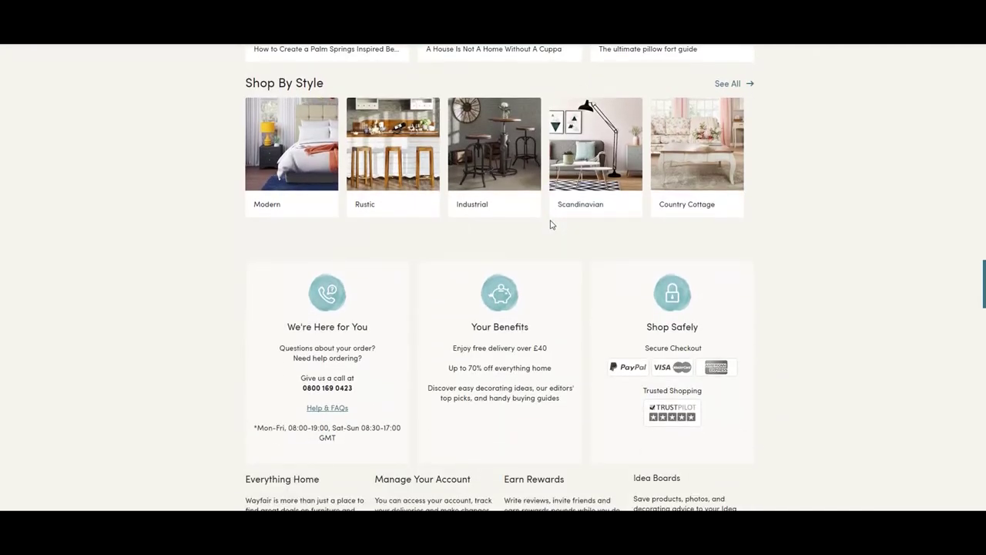
{"action": "scroll", "coordinate": [559, 215], "scroll_direction": "down", "scroll_amount": 2}
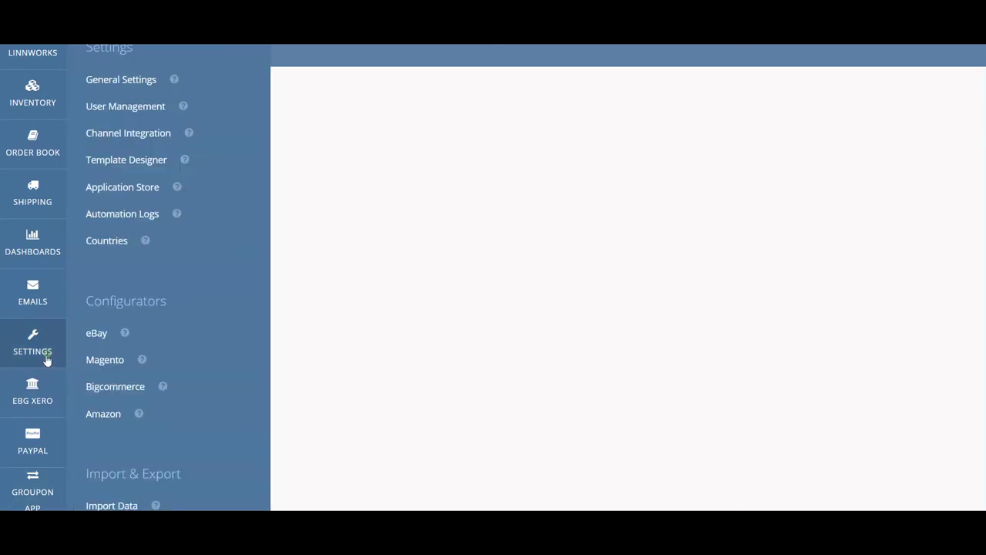
- In Channel Integration, add a new channel and choose Integrate on the Wayfair entry
{"action": "left_click", "coordinate": [143, 135]}
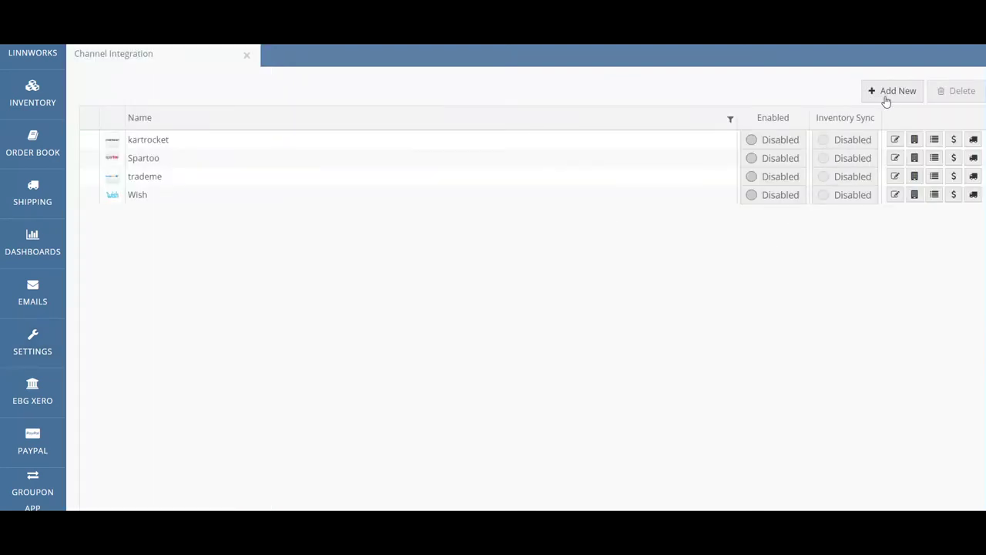
{"action": "left_click", "coordinate": [888, 97]}
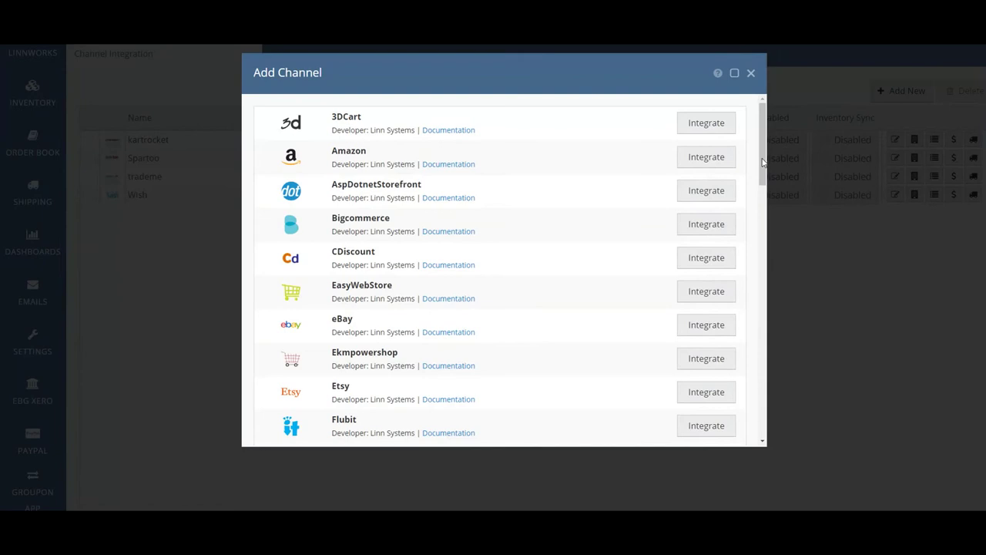
{"action": "left_click_drag", "start_coordinate": [766, 161], "coordinate": [771, 390]}
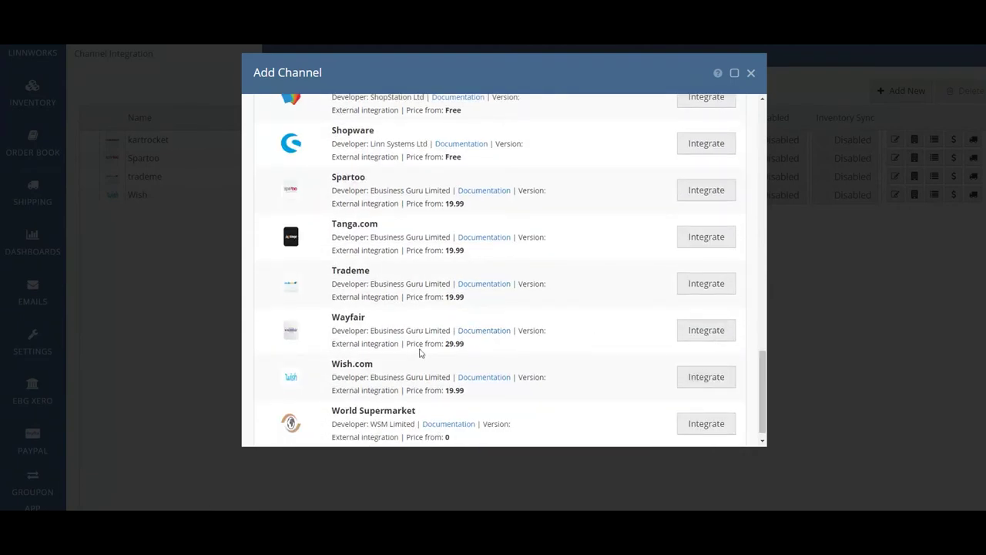
{"action": "left_click", "coordinate": [708, 335]}
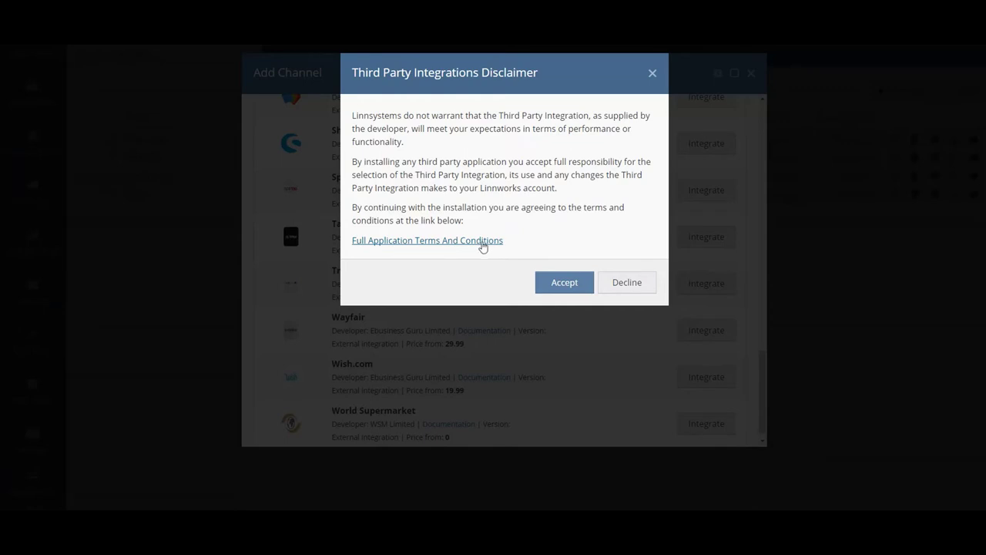
- Accept the disclaimer, name the account 'Wayfair', and agree to the terms and conditions
{"action": "left_click", "coordinate": [560, 285]}
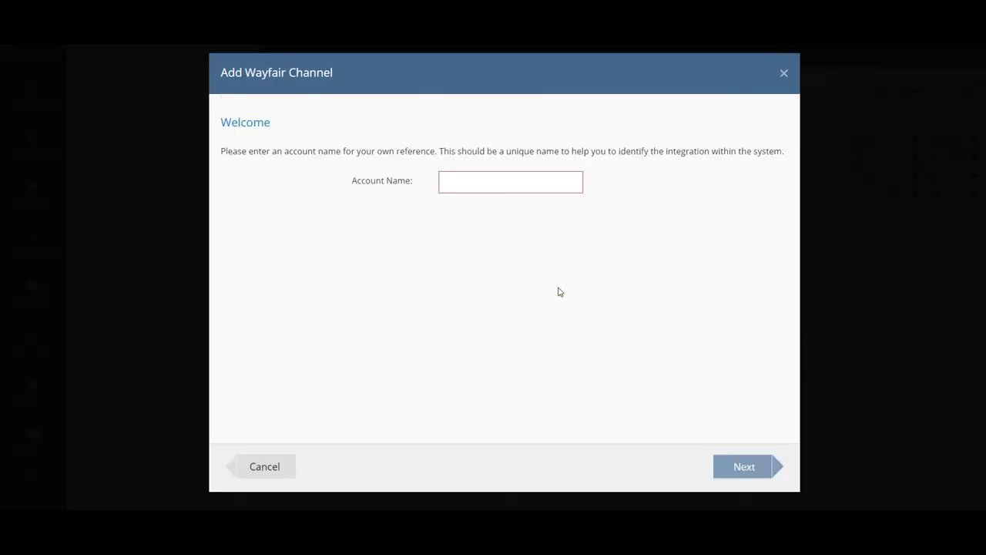
{"action": "left_click", "coordinate": [498, 183]}
{"action": "type", "text": "W"}
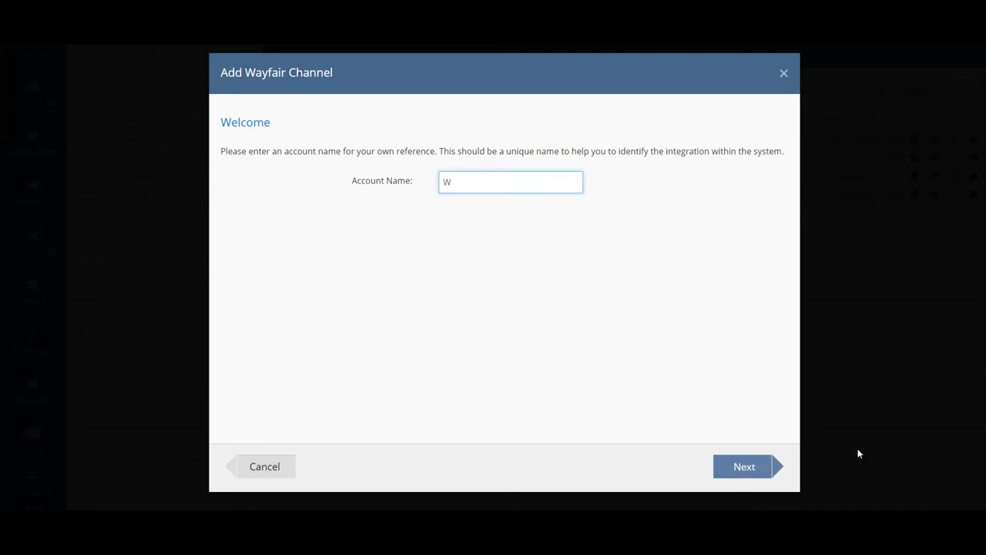
{"action": "type", "text": "ayfair"}
{"action": "left_click", "coordinate": [730, 470]}
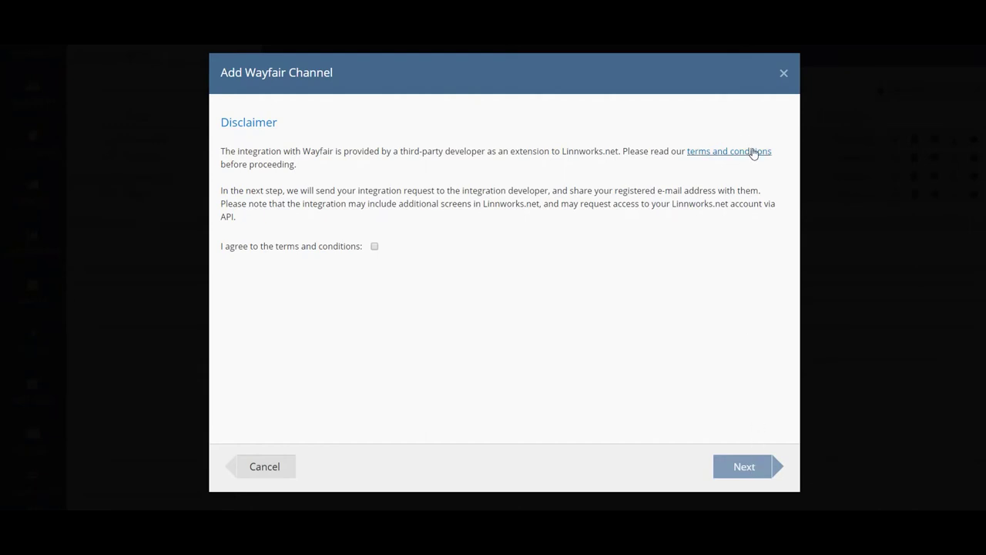
{"action": "left_click", "coordinate": [375, 247]}
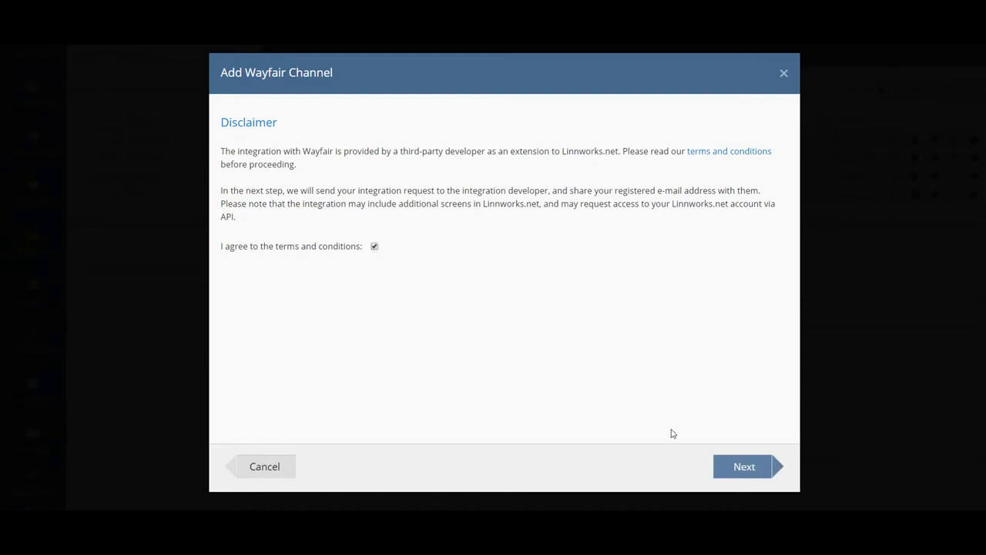
{"action": "left_click", "coordinate": [723, 463]}
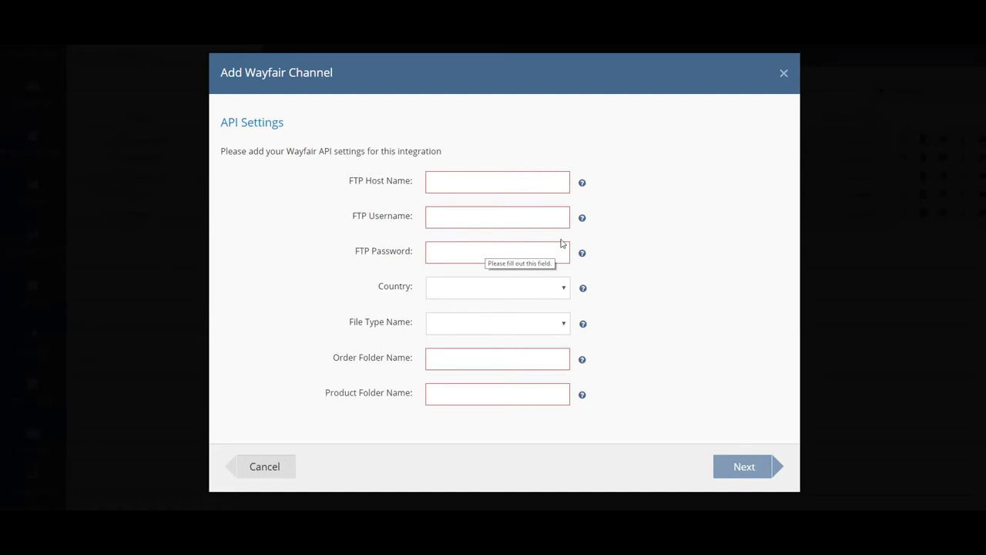
- Check the available country and file type (EDI, TXT) options without choosing any
{"action": "left_click", "coordinate": [543, 292]}
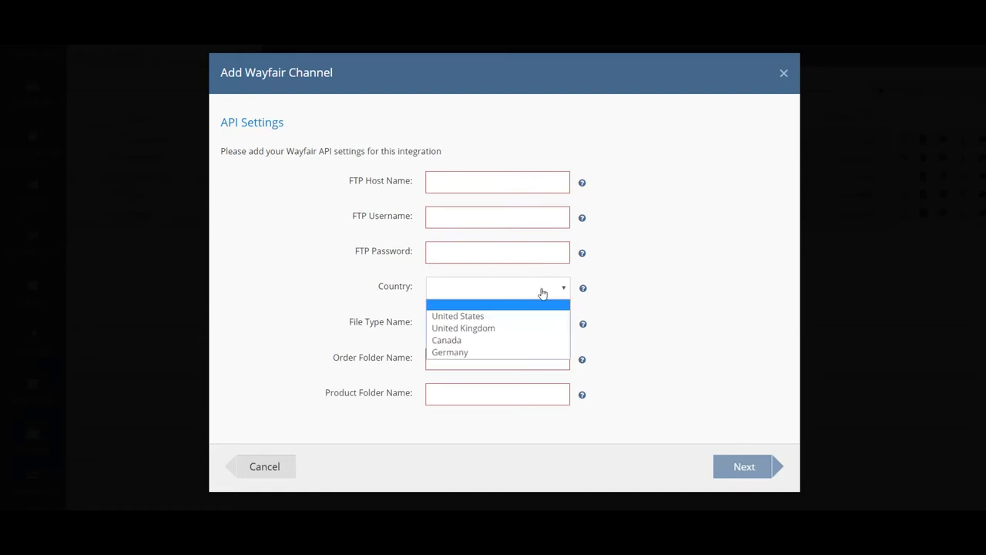
{"action": "left_click", "coordinate": [543, 292]}
{"action": "left_click", "coordinate": [541, 331]}
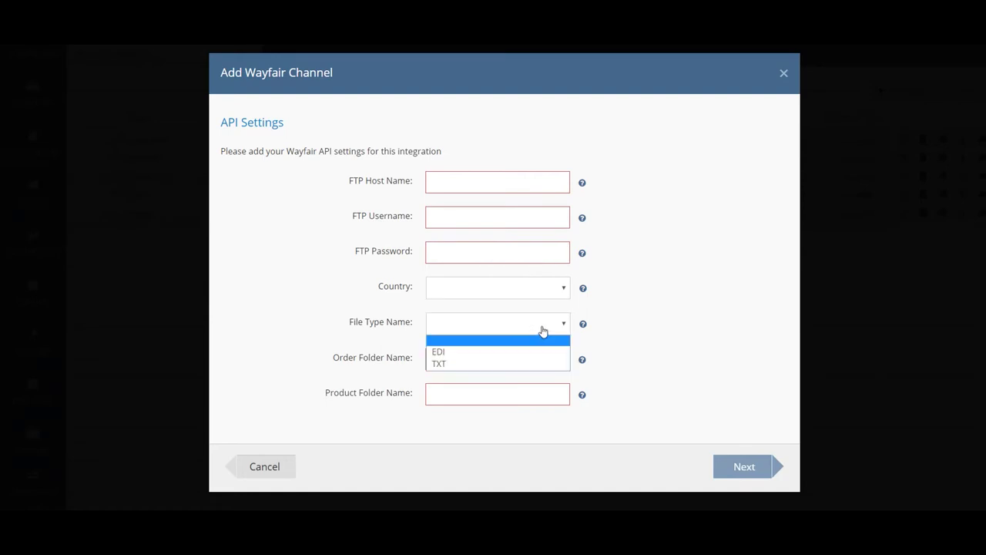
{"action": "left_click", "coordinate": [542, 331]}
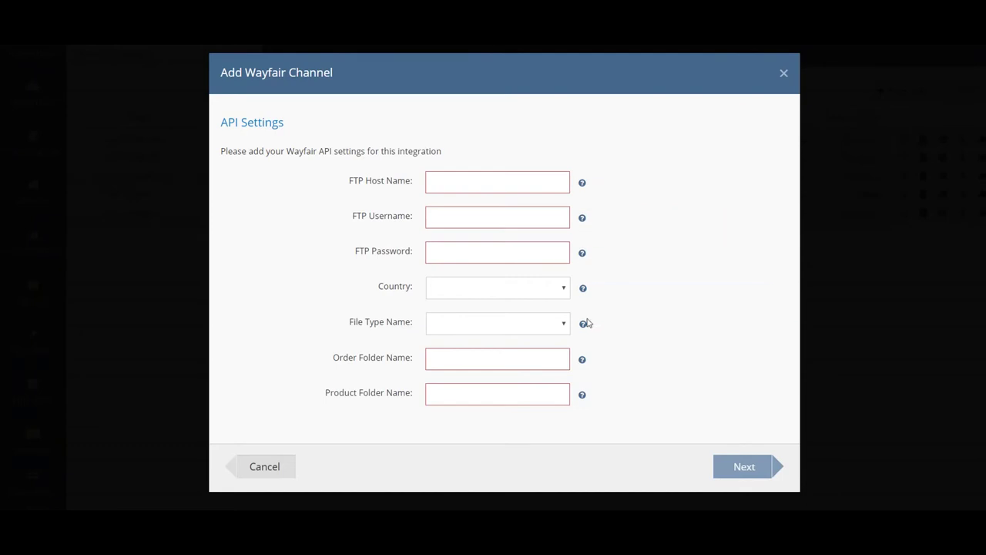
{"action": "mouse_move", "coordinate": [584, 325]}
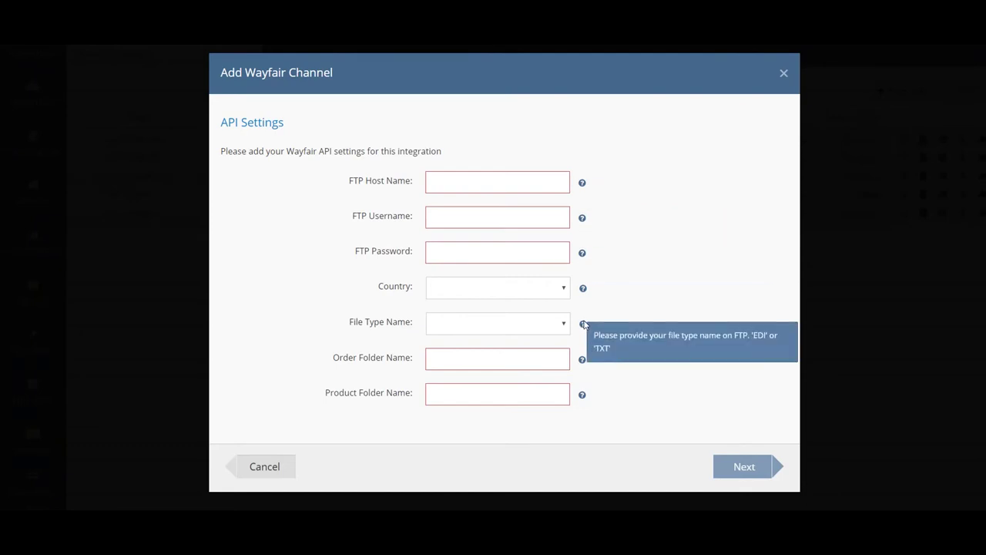
{"action": "mouse_move", "coordinate": [584, 362]}
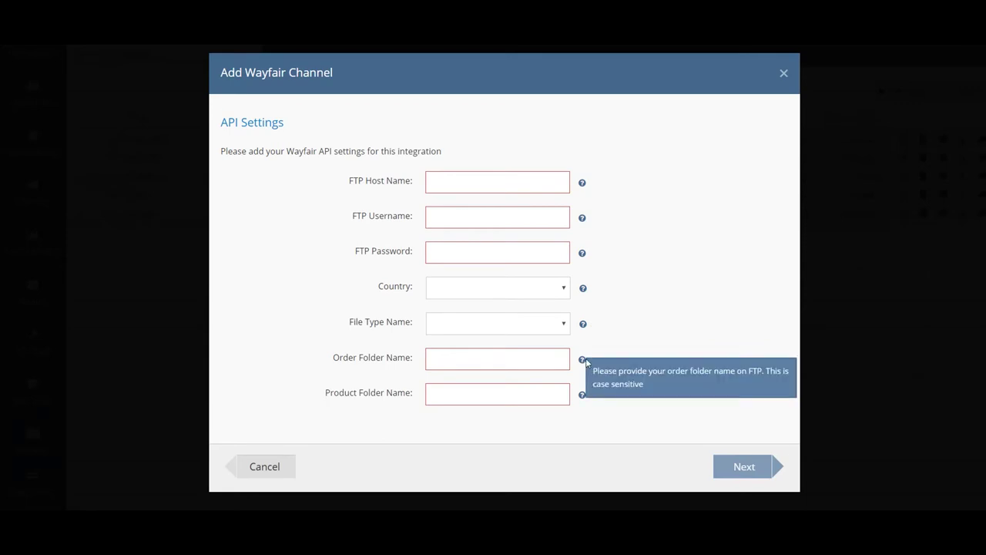
{"action": "mouse_move", "coordinate": [584, 397]}
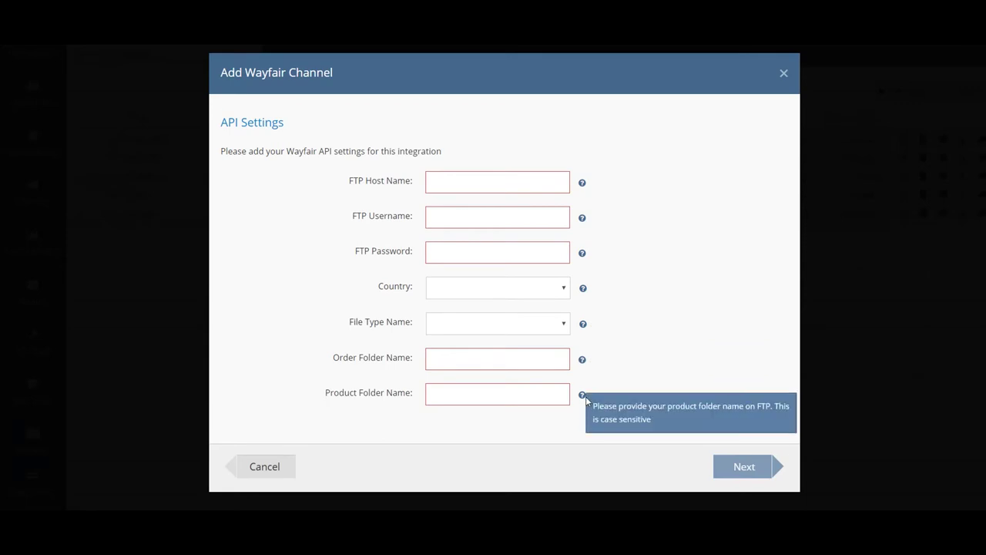
{"action": "left_click", "coordinate": [469, 185]}
{"action": "type", "text": "abc"}
{"action": "left_click", "coordinate": [489, 220]}
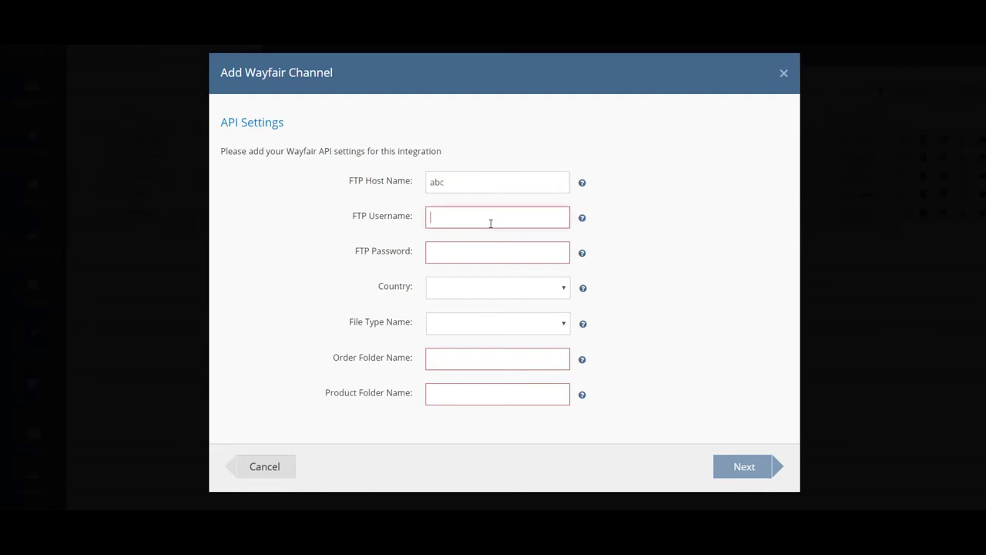
{"action": "type", "text": "abc"}
{"action": "left_click", "coordinate": [502, 255]}
- Set the country to United Kingdom and enter 'abc' as the order and product folder names
{"action": "type", "text": "abc"}
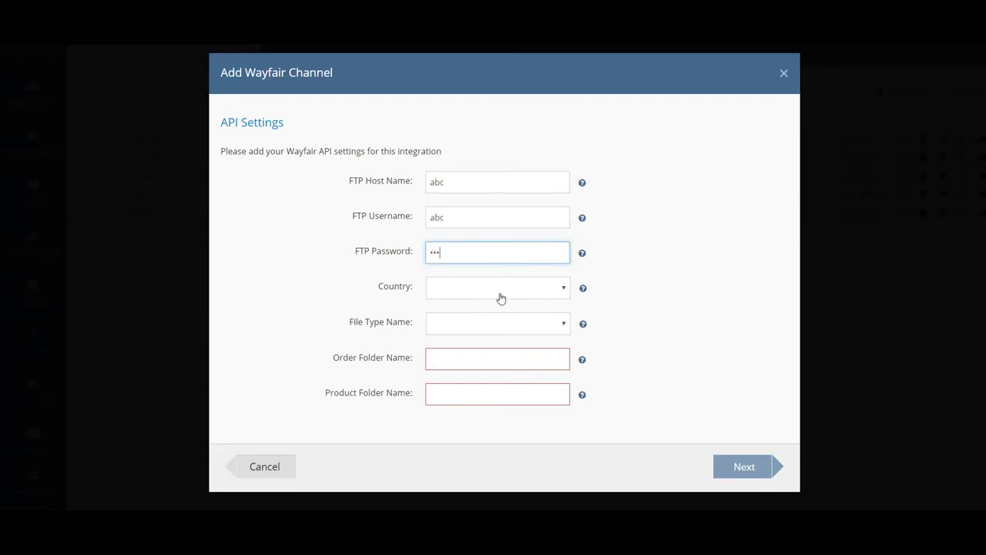
{"action": "left_click", "coordinate": [499, 294]}
{"action": "left_click", "coordinate": [494, 330]}
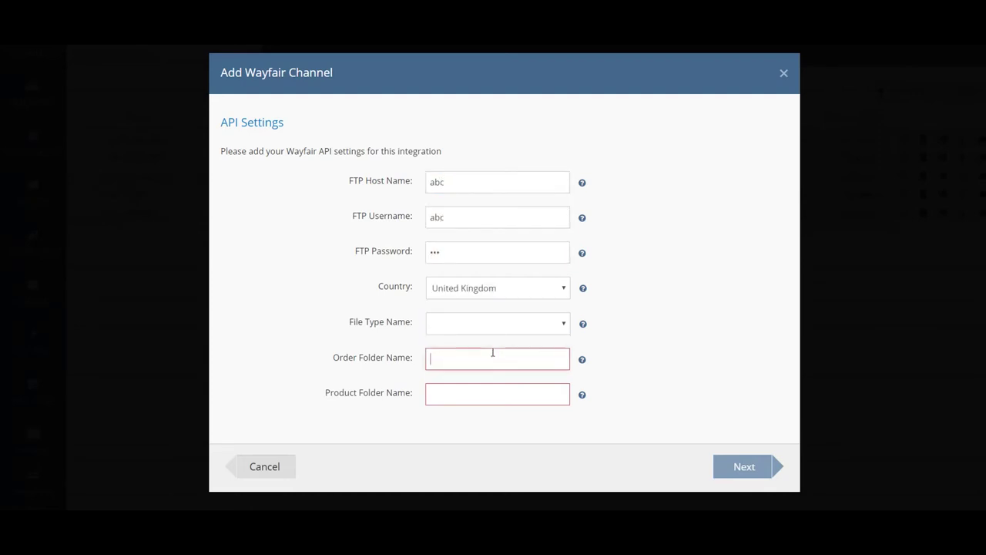
{"action": "left_click", "coordinate": [490, 354]}
{"action": "type", "text": "abc"}
{"action": "left_click", "coordinate": [483, 396]}
{"action": "type", "text": "abc"}
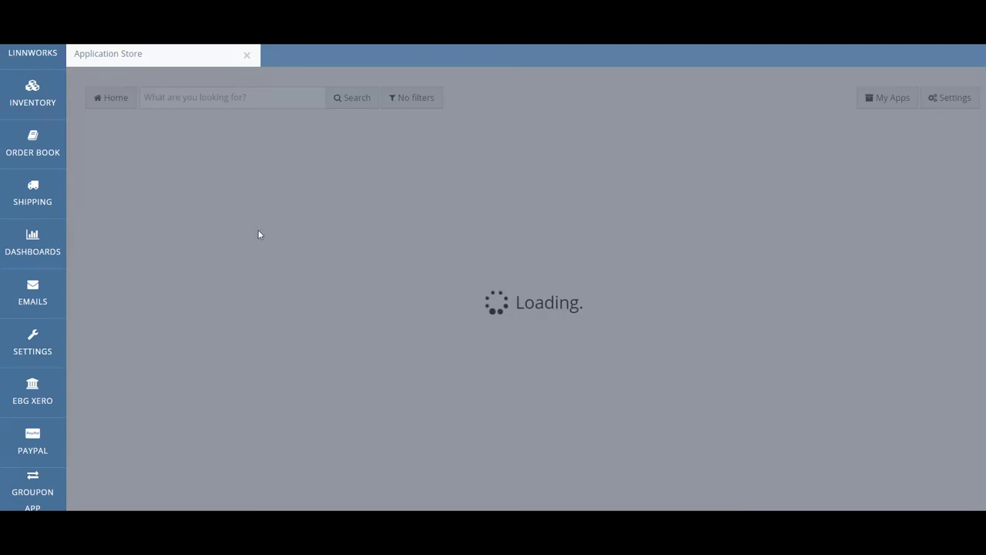
- Scroll the Application Store listings down to the Wayfair Channel Integration card
{"action": "scroll", "coordinate": [618, 204], "scroll_direction": "down", "scroll_amount": 5}
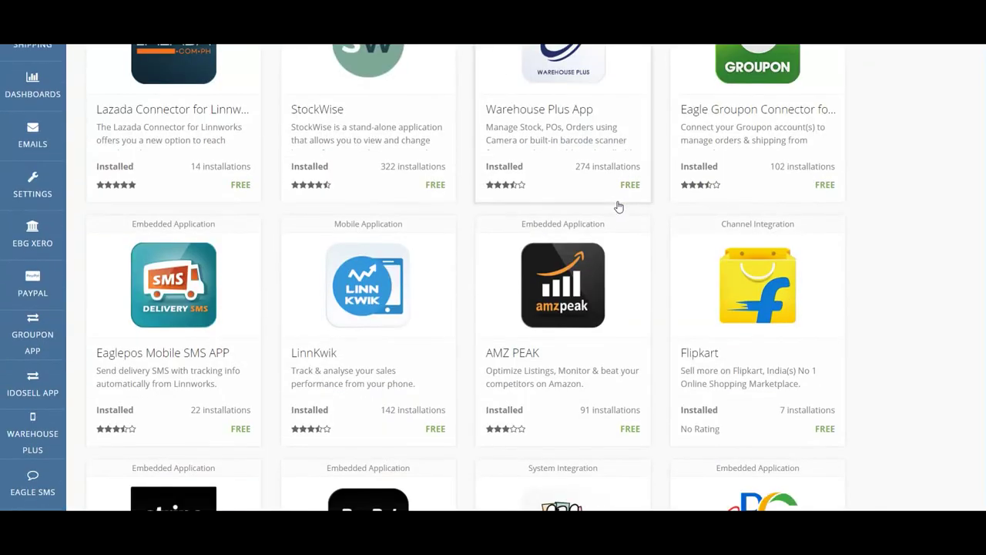
{"action": "scroll", "coordinate": [618, 206], "scroll_direction": "down", "scroll_amount": 2}
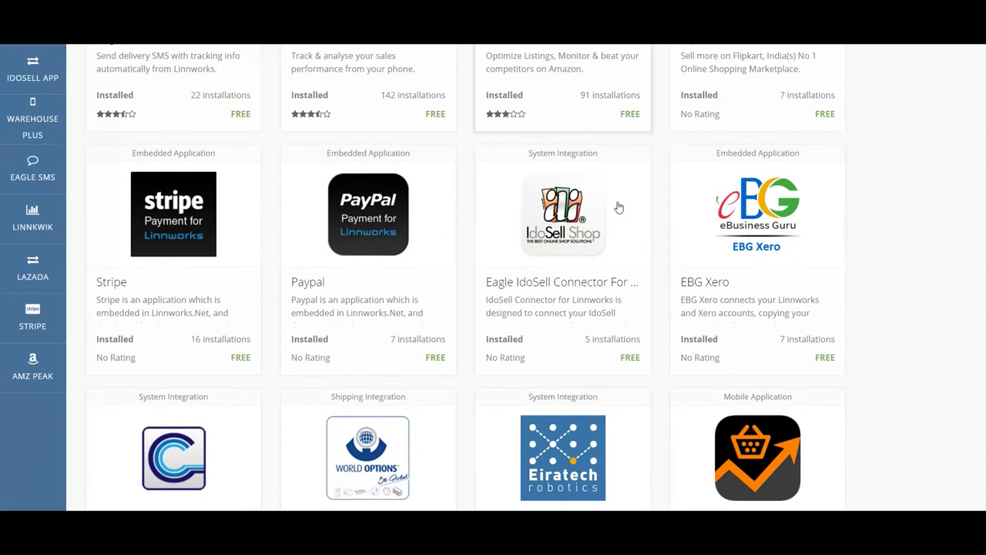
{"action": "scroll", "coordinate": [618, 206], "scroll_direction": "down", "scroll_amount": 2}
{"action": "scroll", "coordinate": [618, 207], "scroll_direction": "down", "scroll_amount": 7}
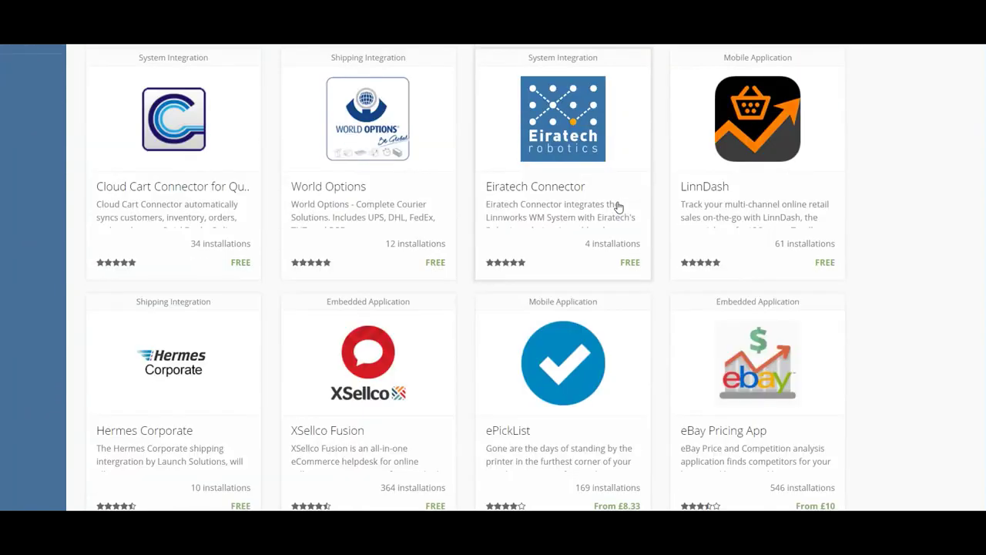
{"action": "scroll", "coordinate": [618, 207], "scroll_direction": "down", "scroll_amount": 8}
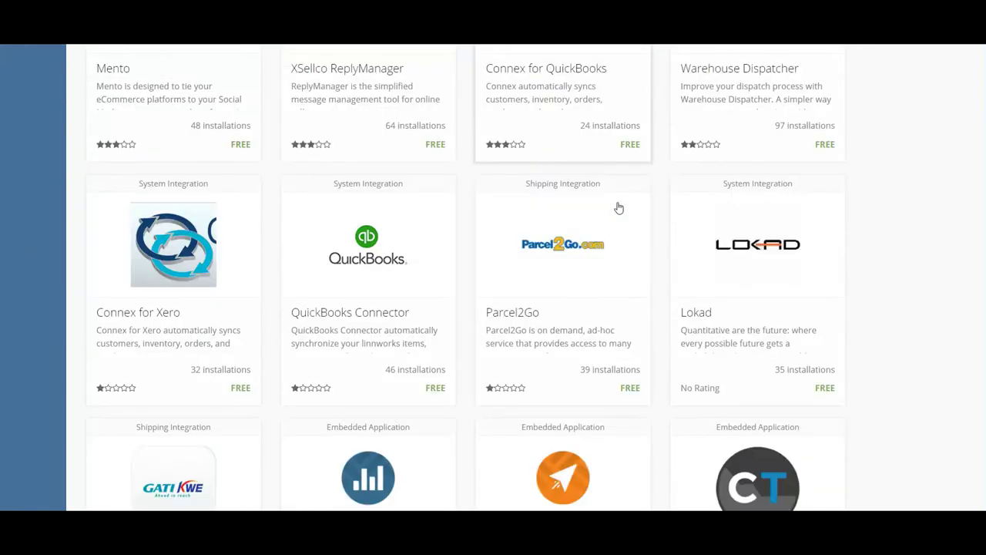
{"action": "scroll", "coordinate": [619, 208], "scroll_direction": "down", "scroll_amount": 9}
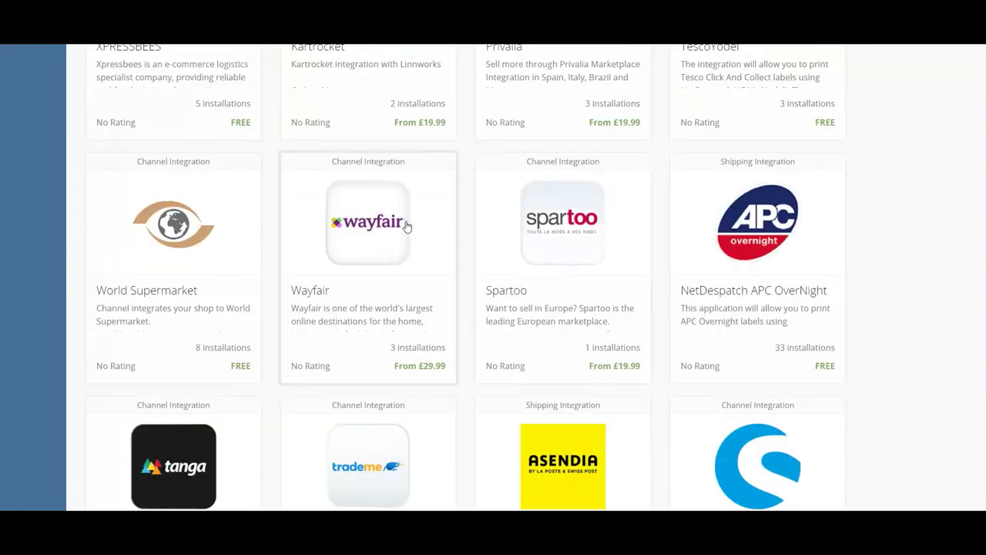
- Open the Wayfair Channel Integration card to view its details and £29.99 pricing
{"action": "left_click", "coordinate": [407, 224]}
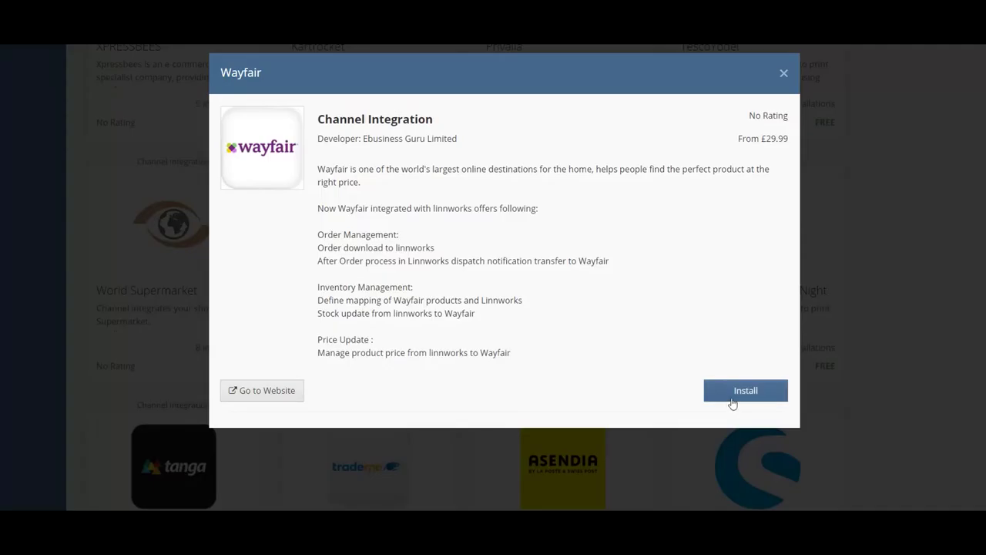
- Install the Wayfair app and accept the Third Party Integrations Disclaimer
{"action": "left_click", "coordinate": [732, 401]}
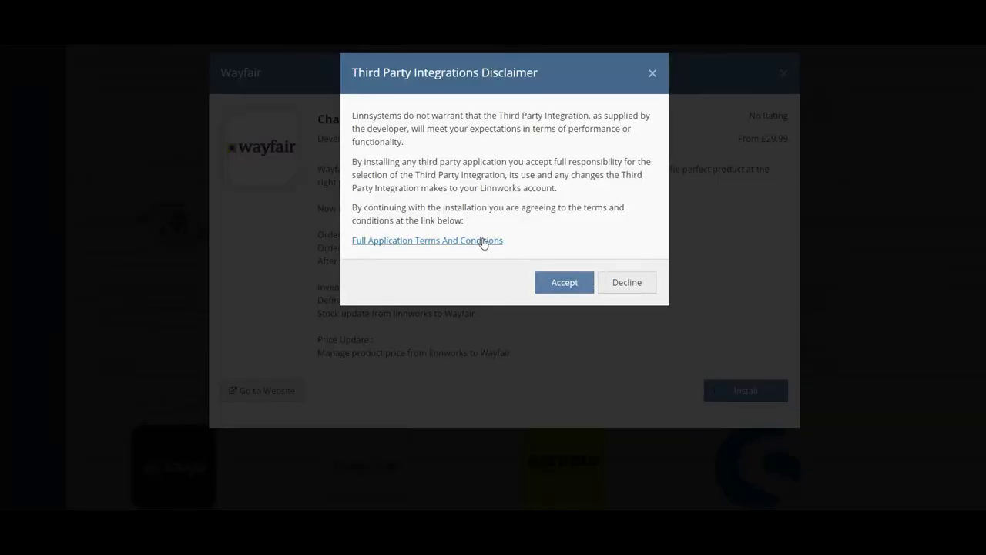
{"action": "left_click", "coordinate": [554, 285]}
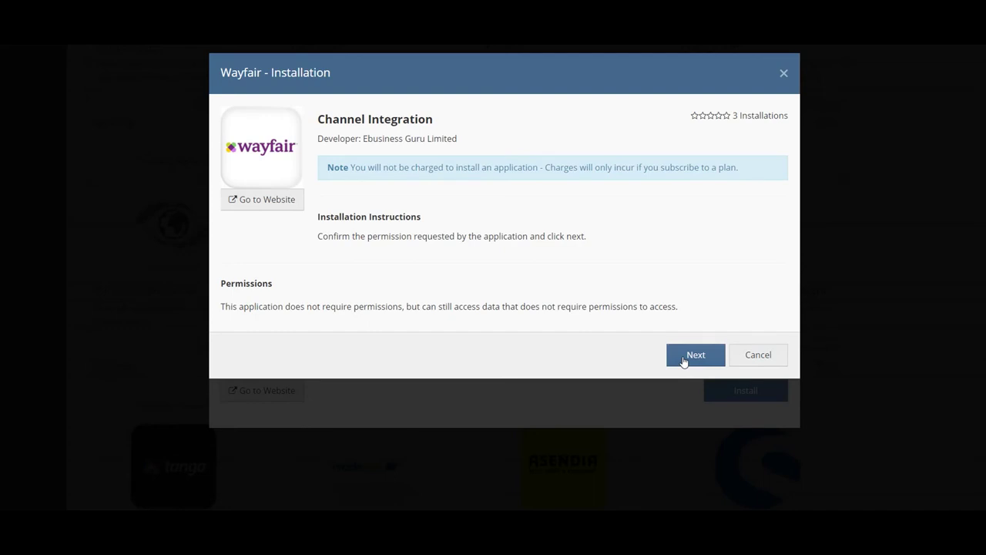
- Select the £29.99 Monthly plan, preview the checkout, then close it without paying
{"action": "left_click", "coordinate": [684, 360]}
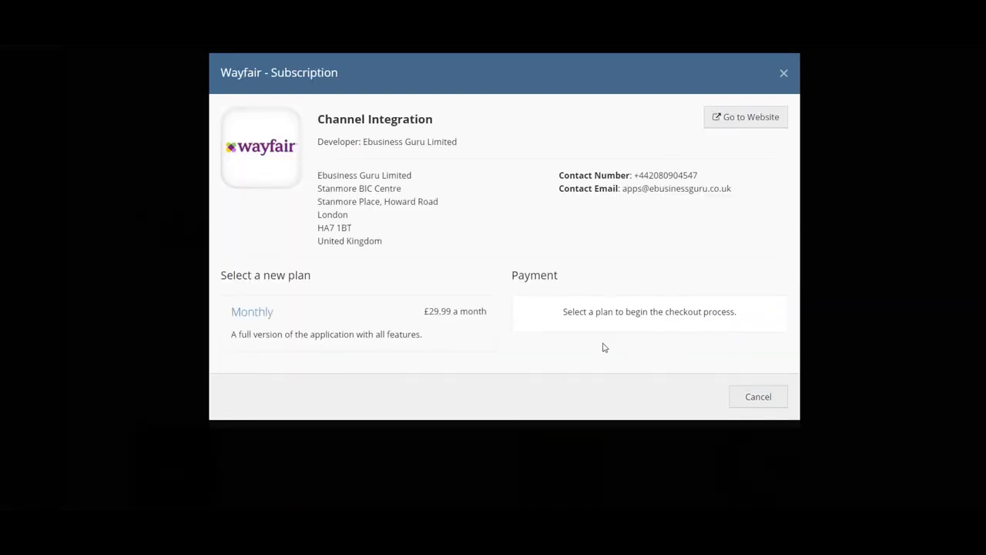
{"action": "left_click", "coordinate": [446, 326]}
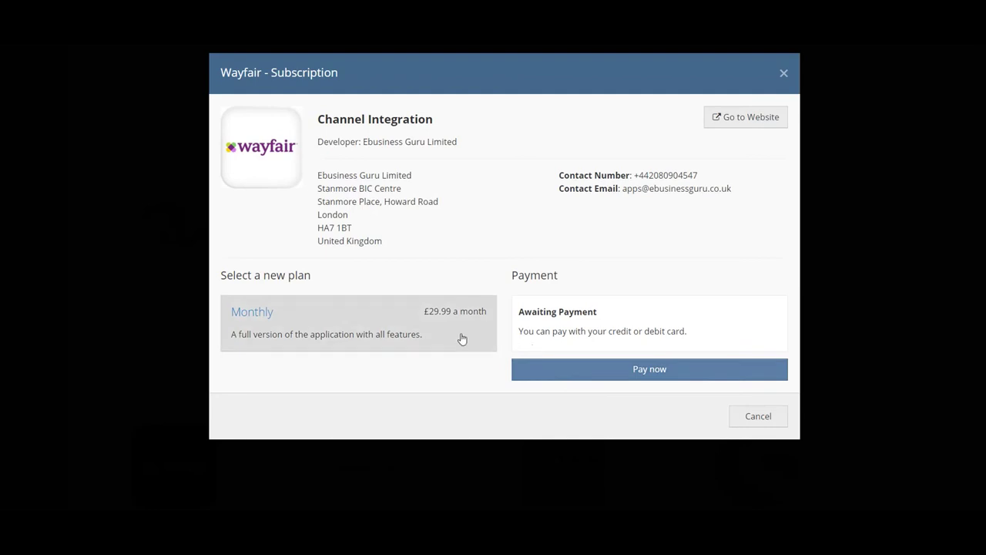
{"action": "left_click", "coordinate": [552, 375]}
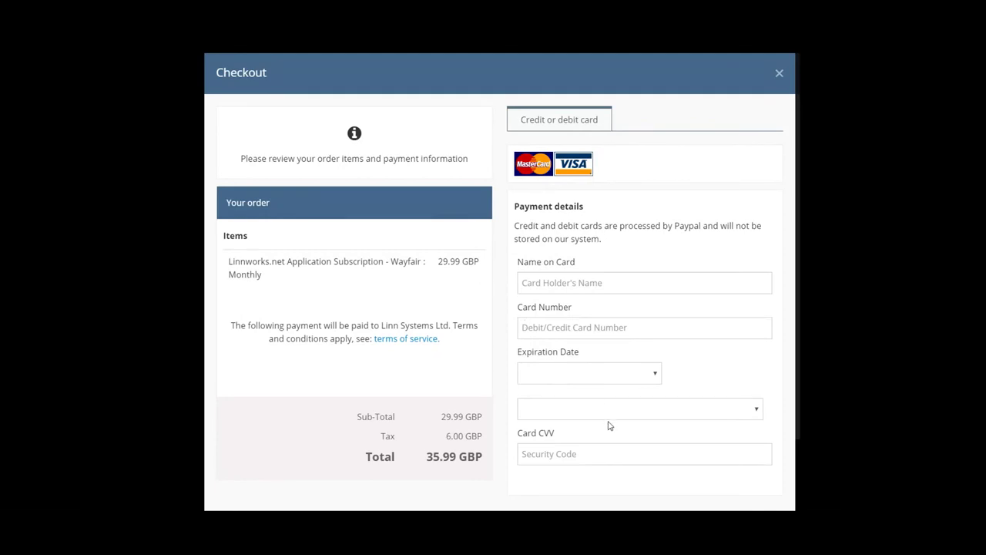
{"action": "scroll", "coordinate": [609, 426], "scroll_direction": "down", "scroll_amount": 1}
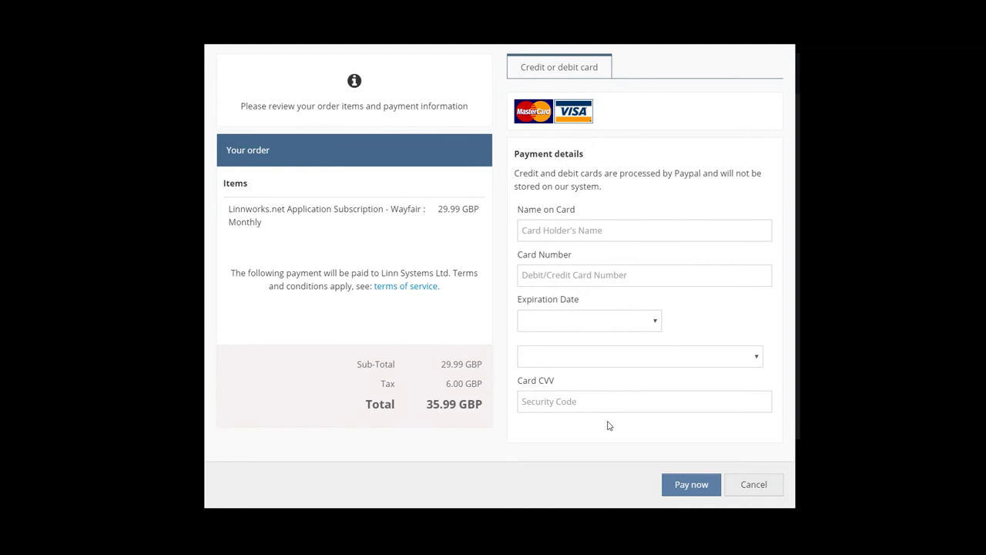
{"action": "scroll", "coordinate": [609, 425], "scroll_direction": "up", "scroll_amount": 1}
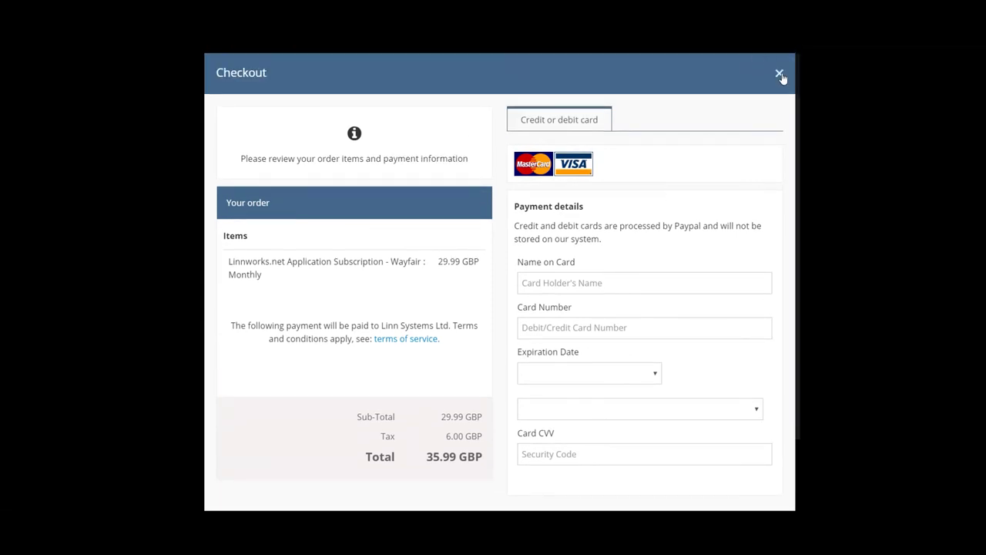
{"action": "left_click", "coordinate": [779, 73]}
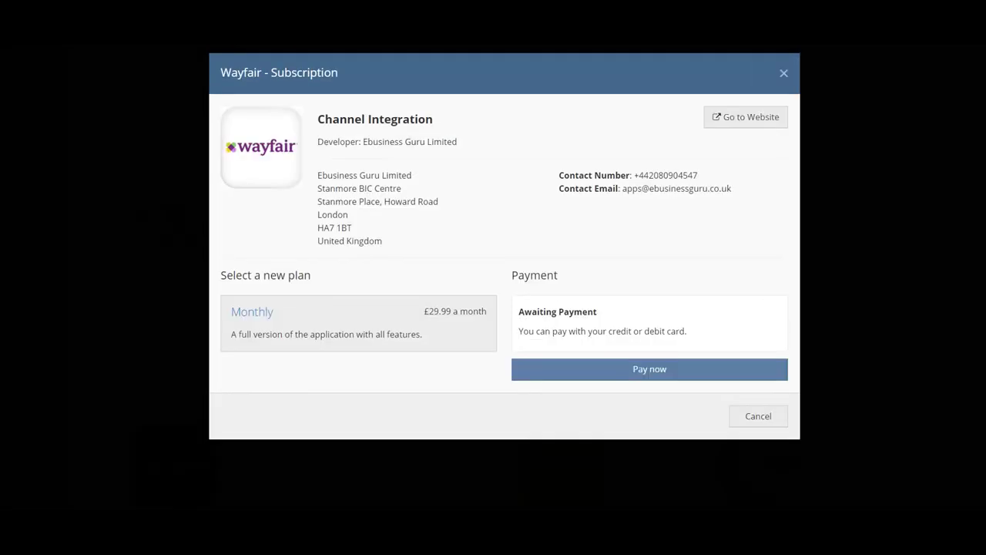